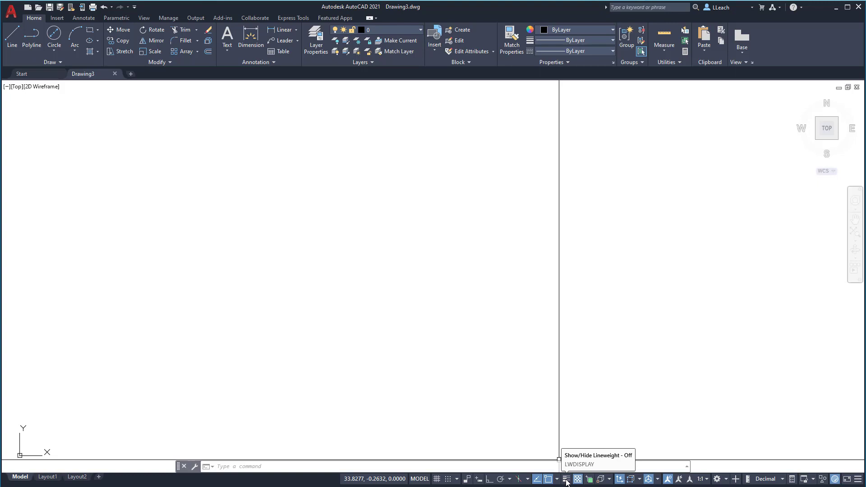
Step: Turn on lineweight display and create a new layer named OBJECT
left_click(566, 479)
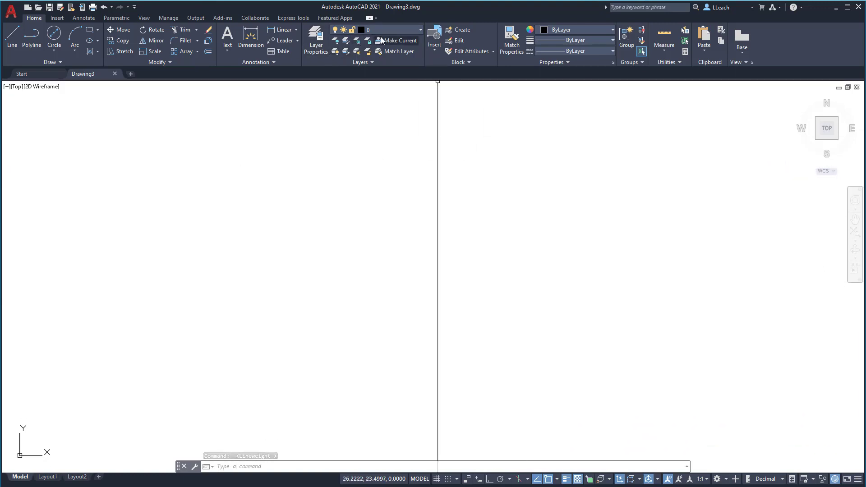
left_click(326, 44)
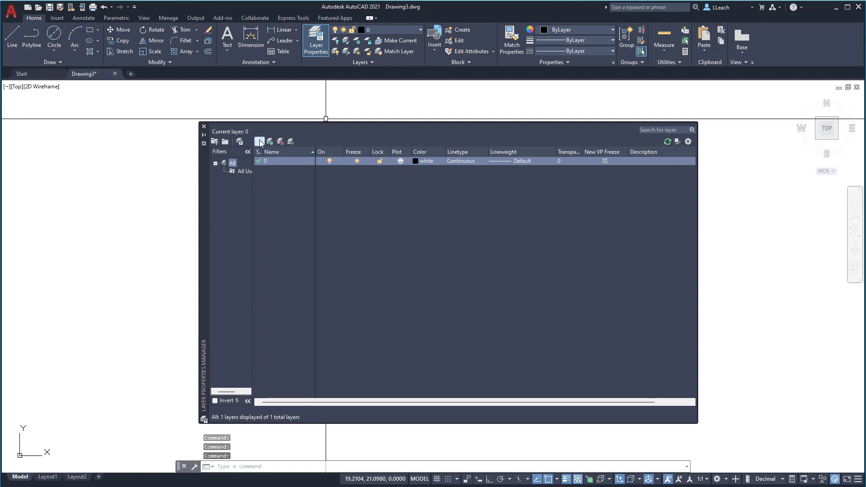
left_click(259, 141)
type("OBJECT")
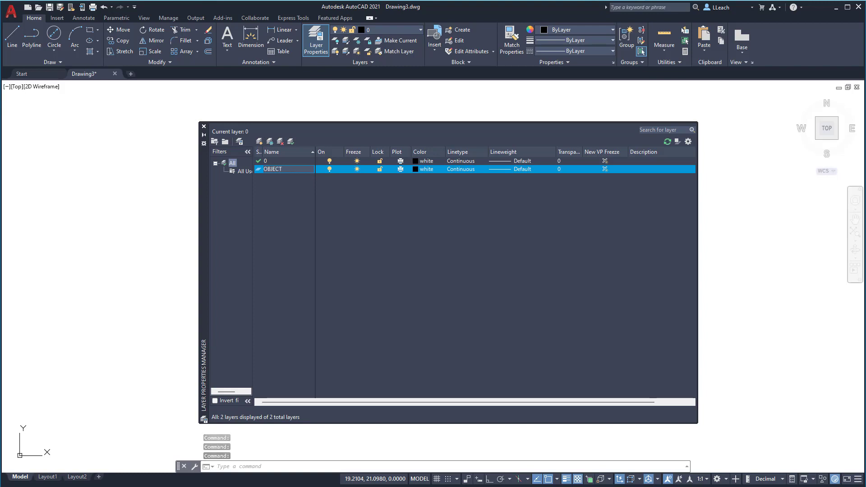
Step: Set the OBJECT layer's color to red and its lineweight to 0.35 mm
left_click(414, 170)
left_click(350, 225)
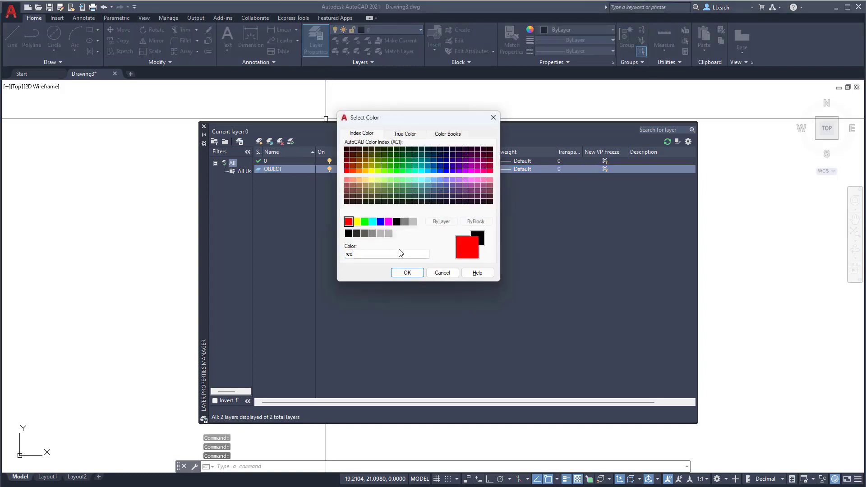
left_click(405, 273)
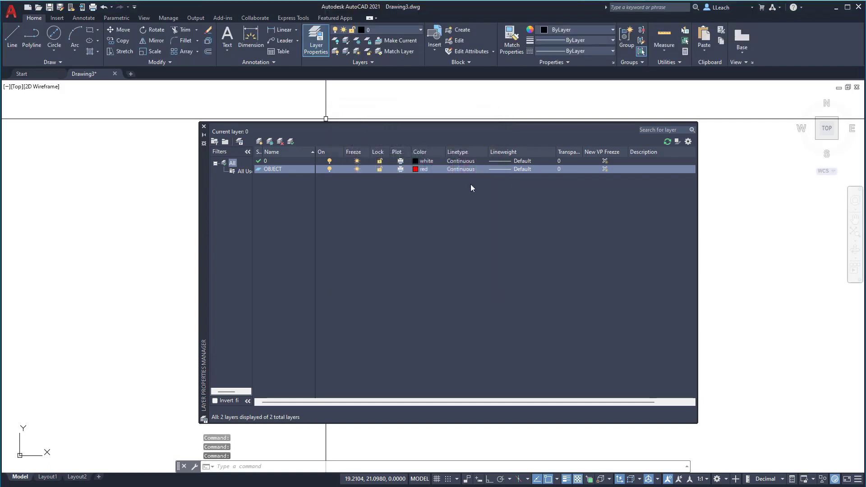
left_click(516, 169)
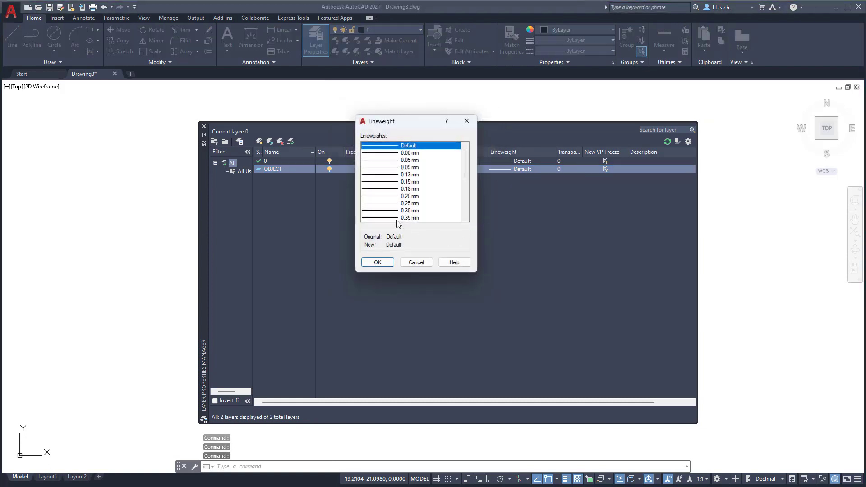
left_click(397, 219)
left_click(390, 263)
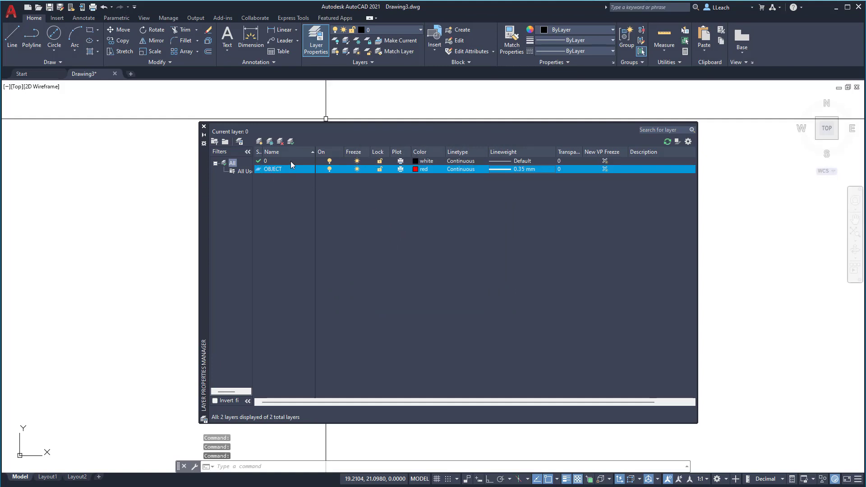
left_click(204, 127)
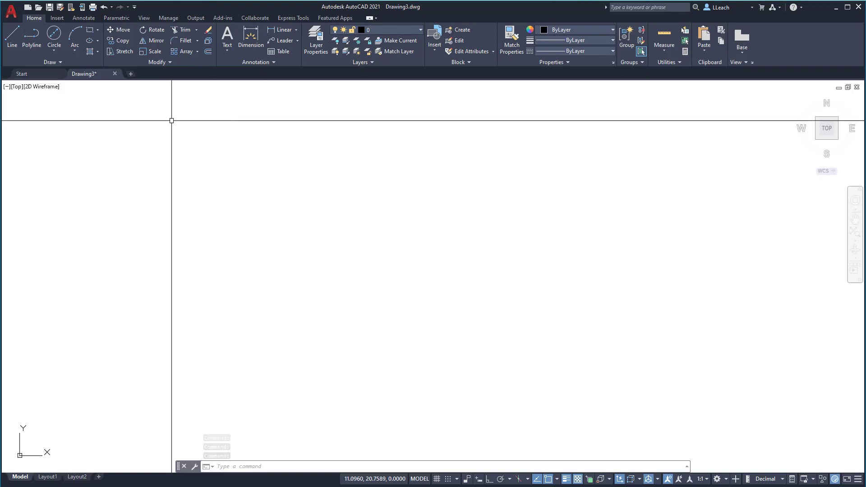
Step: Draw a nearly horizontal test line on layer 0 and inspect its line thickness
left_click(12, 48)
left_click(152, 184)
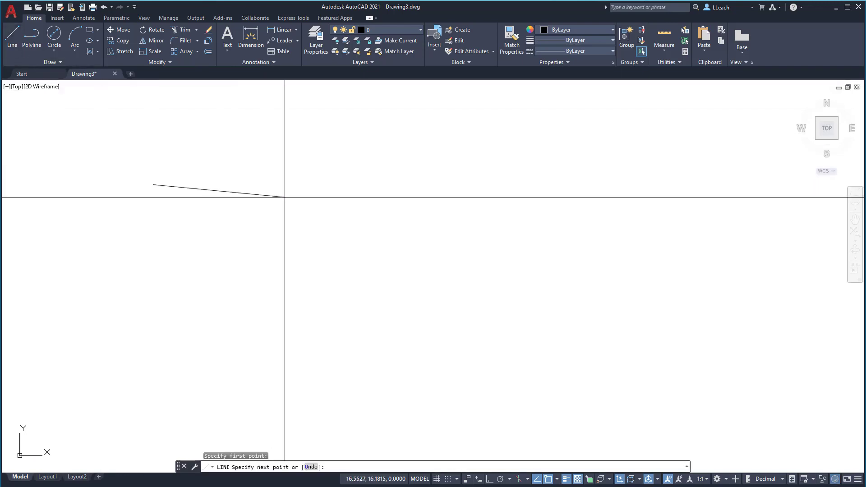
left_click(327, 189)
key("Escape")
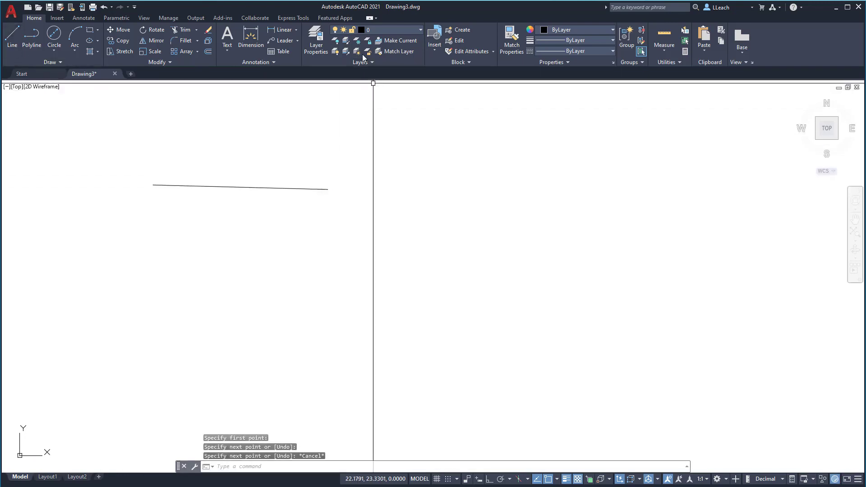
scroll(247, 177, "down", 2)
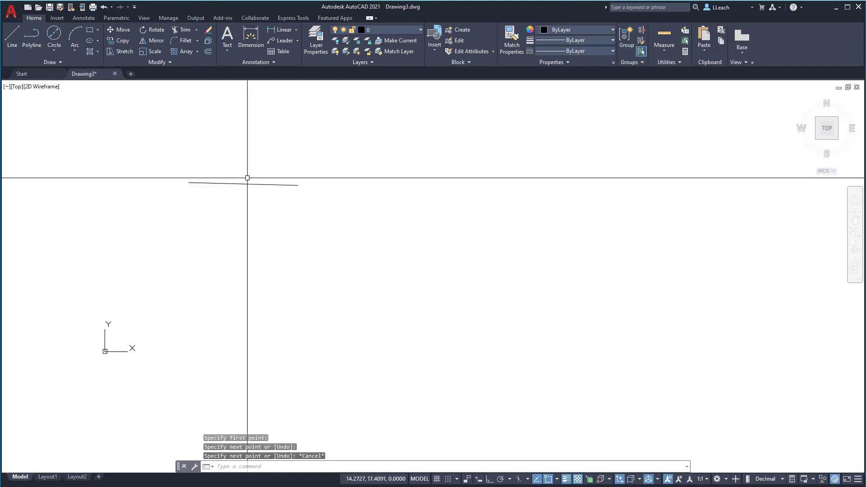
scroll(250, 180, "up", 6)
scroll(266, 192, "down", 4)
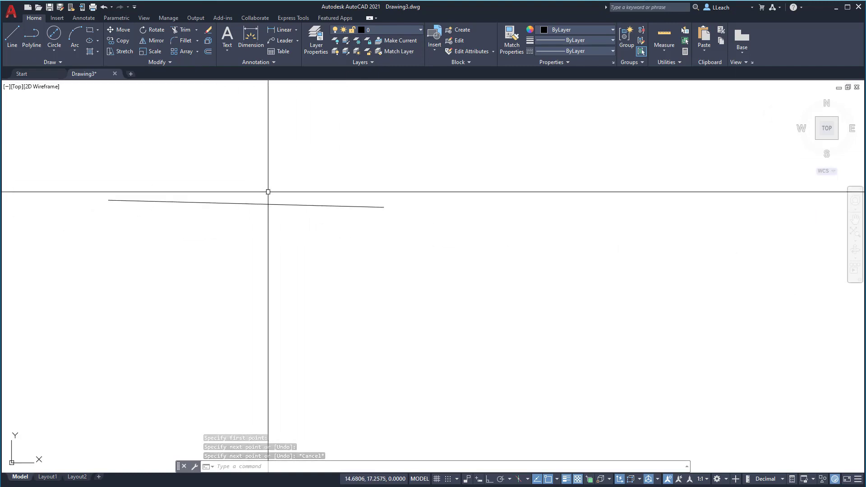
Step: Make OBJECT the current layer
left_click(320, 49)
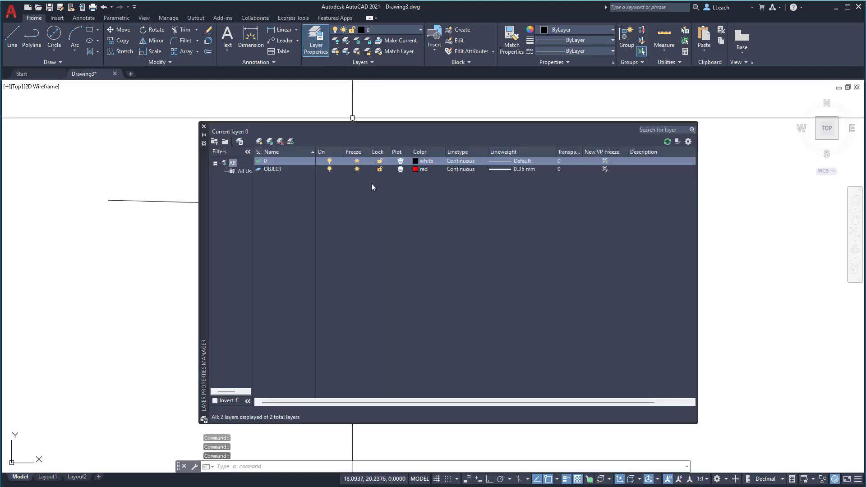
double_click(273, 169)
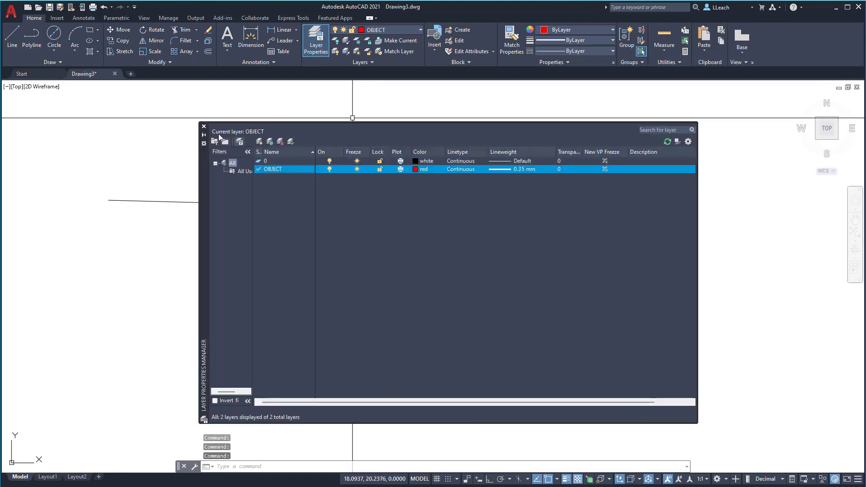
left_click(204, 127)
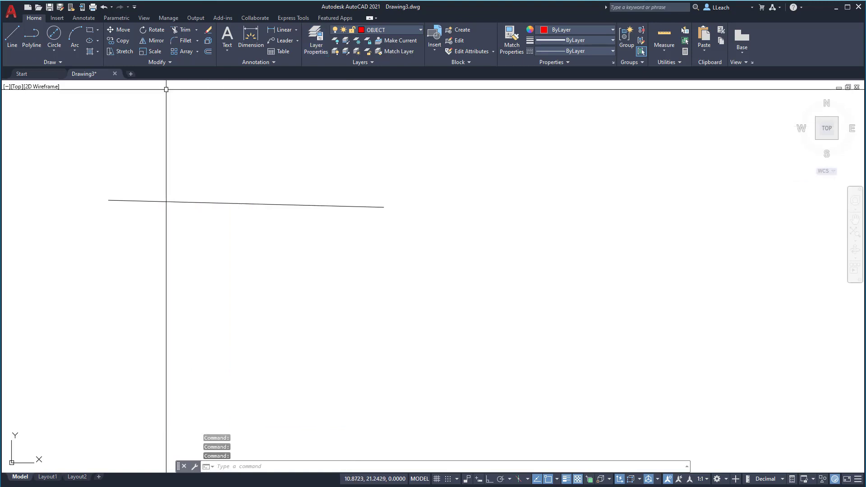
Step: Draw a diagonal test line on the OBJECT layer across the first line and compare its thickness with the layer settings
left_click(12, 37)
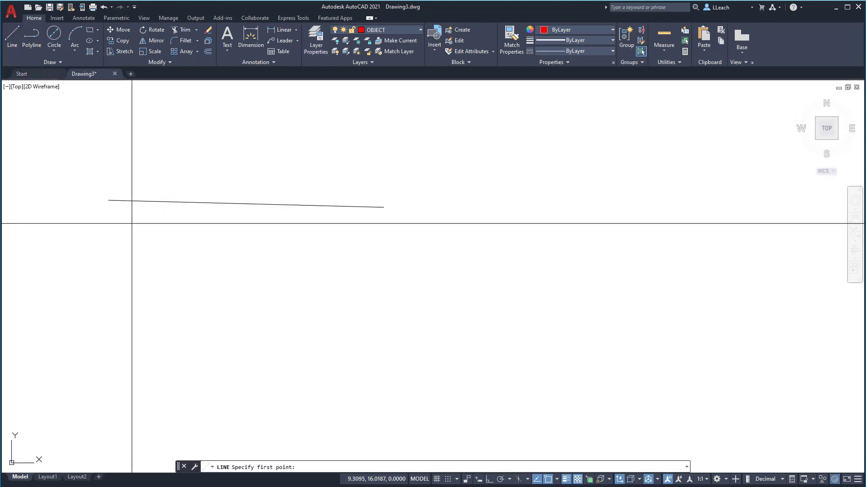
left_click(121, 225)
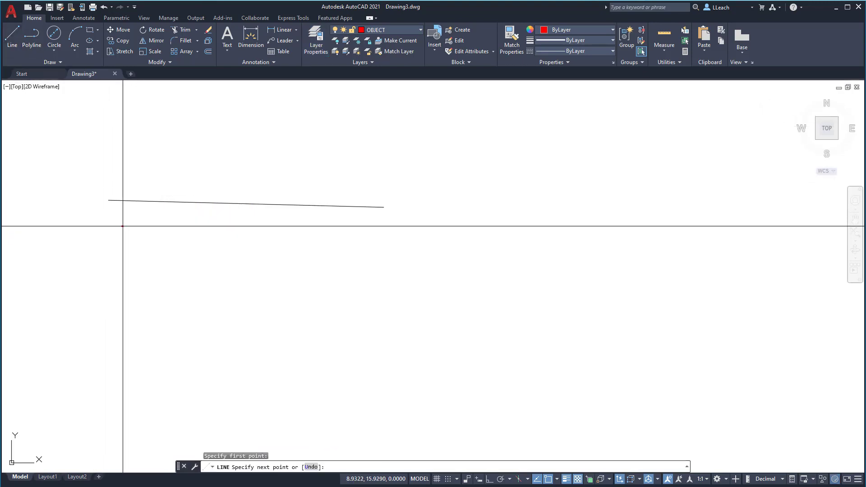
left_click(292, 174)
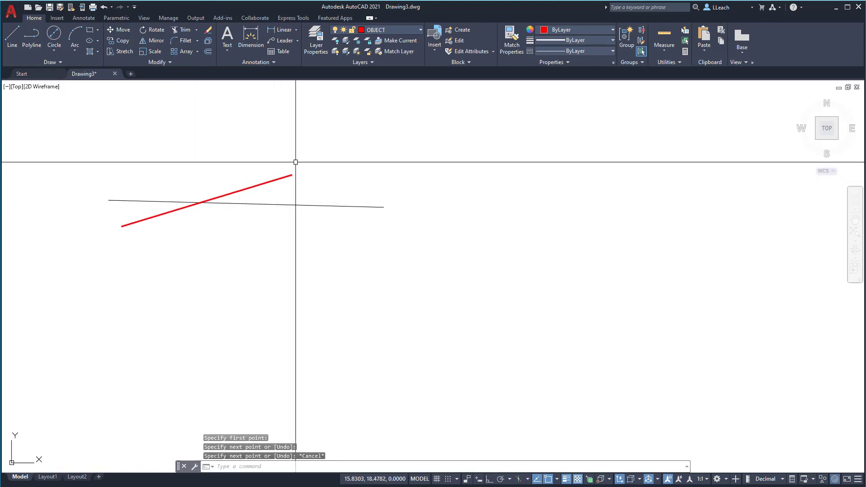
key("Escape")
scroll(142, 216, "up", 5)
scroll(191, 193, "up", 3)
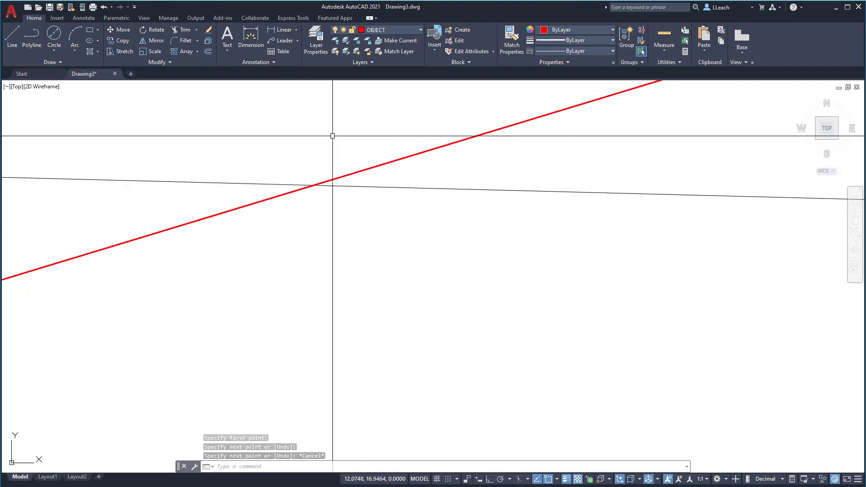
left_click(316, 40)
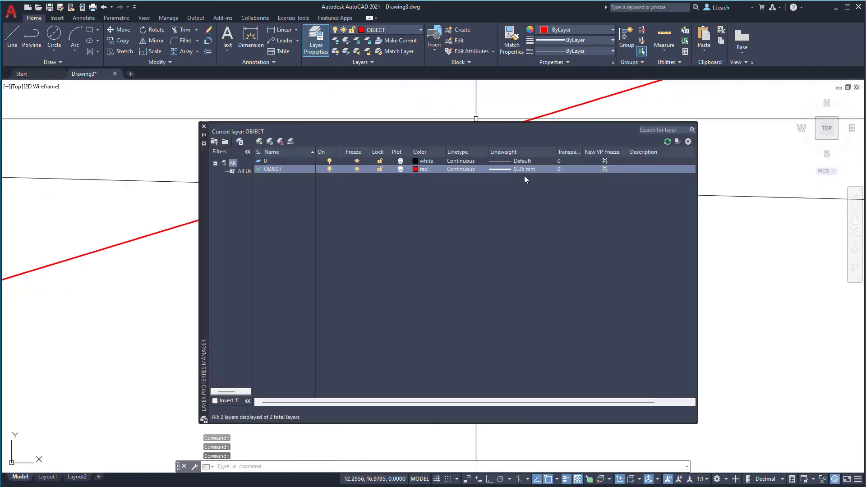
left_click(203, 126)
Step: Erase both crossing test lines
scroll(357, 182, "down", 4)
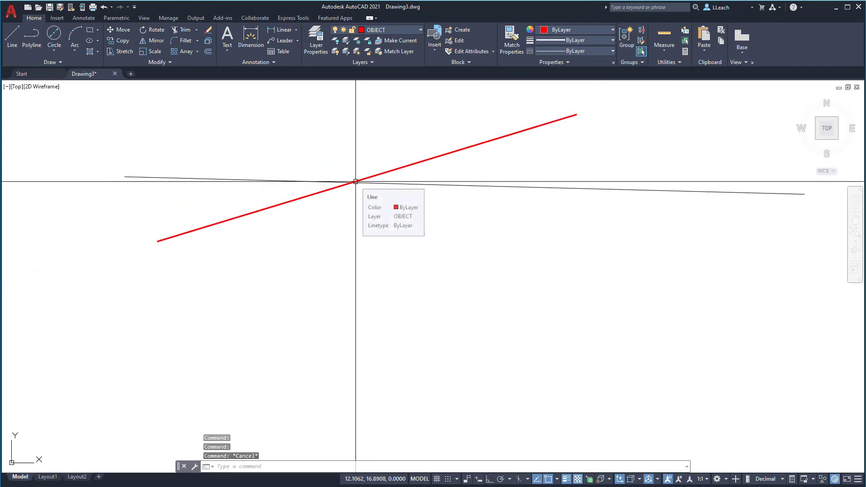
type("e")
key("Return")
left_click(359, 181)
left_click(374, 177)
key("Return")
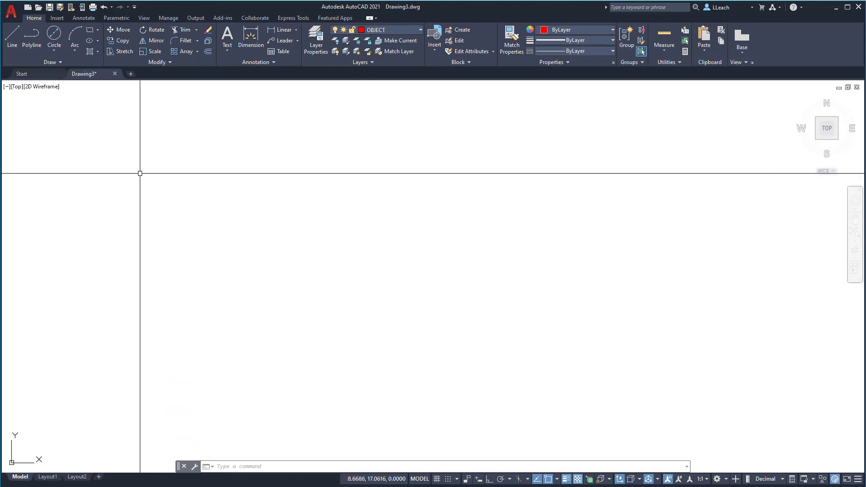
Step: Start a line at 1.75,0 and draw its first segment to the relative point @1,0
type("L")
key("Return")
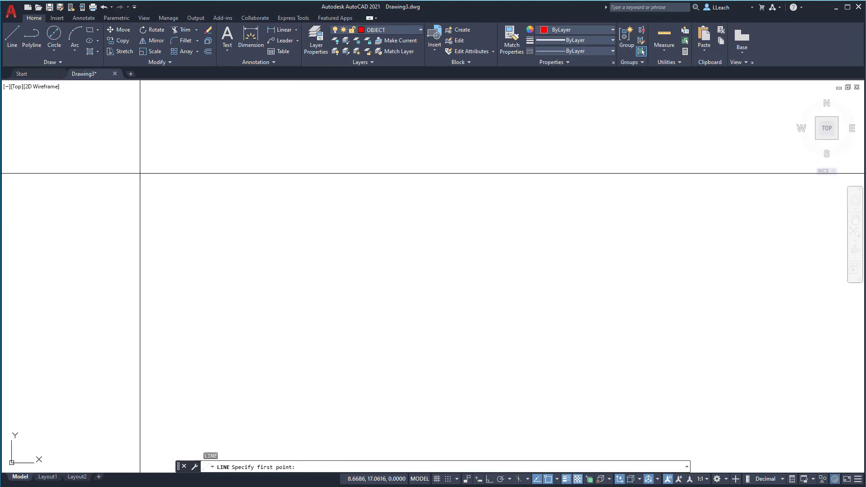
type("1.75,0")
key("Return")
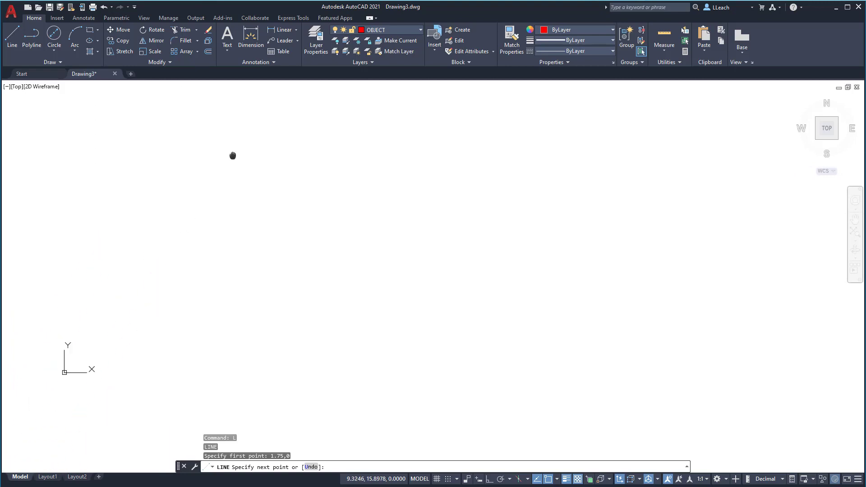
scroll(249, 272, "down", 5)
middle_click_drag(243, 303, 272, 270)
scroll(242, 303, "up", 2)
scroll(242, 303, "up", 4)
middle_click_drag(240, 303, 266, 291)
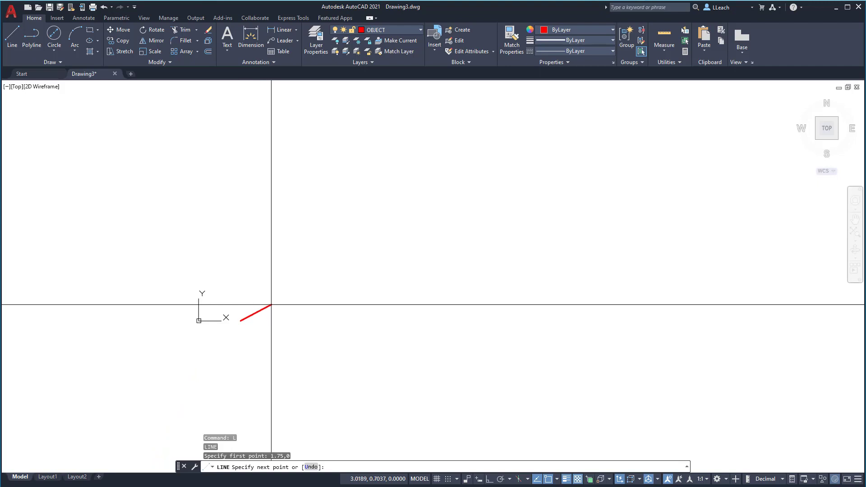
middle_click_drag(266, 309, 298, 306)
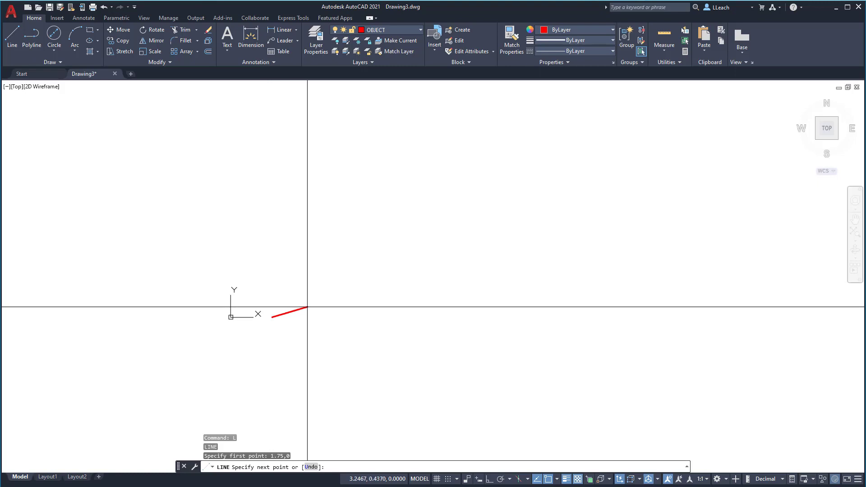
type("@1,0")
key("Return")
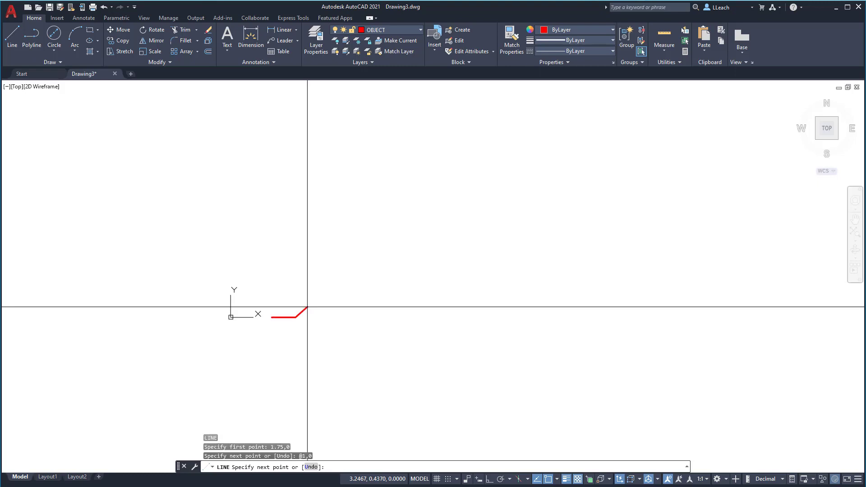
Step: Continue the line with segments to the relative points @0,2 and @-1.25,0
type("@0,2")
key("Return")
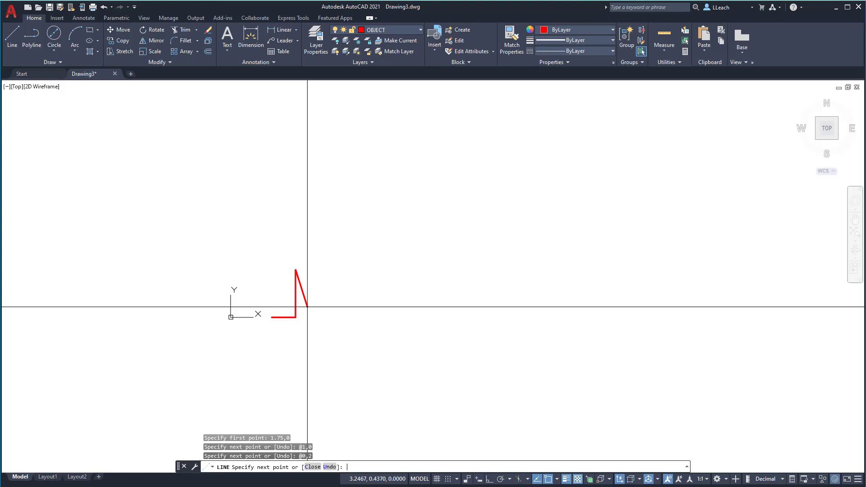
type("@-1.25,0")
key("Return")
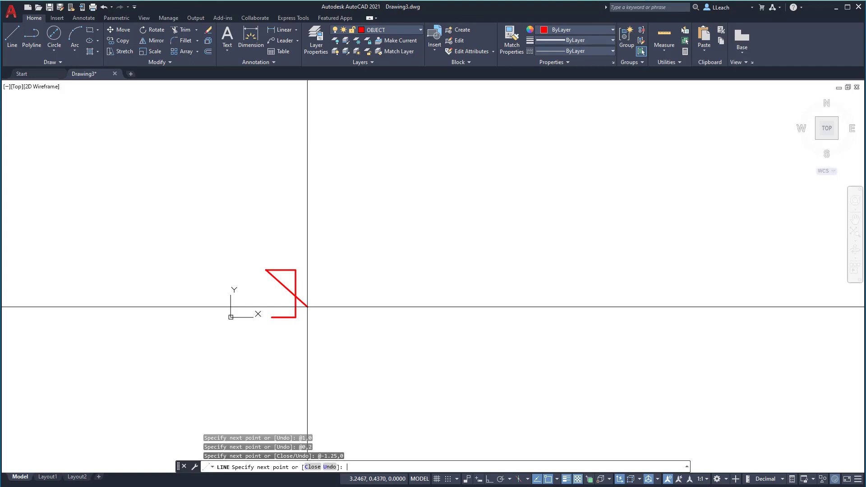
Step: Continue the outline with segments to the relative points @0,1 and @3.5,0
type("@0,1")
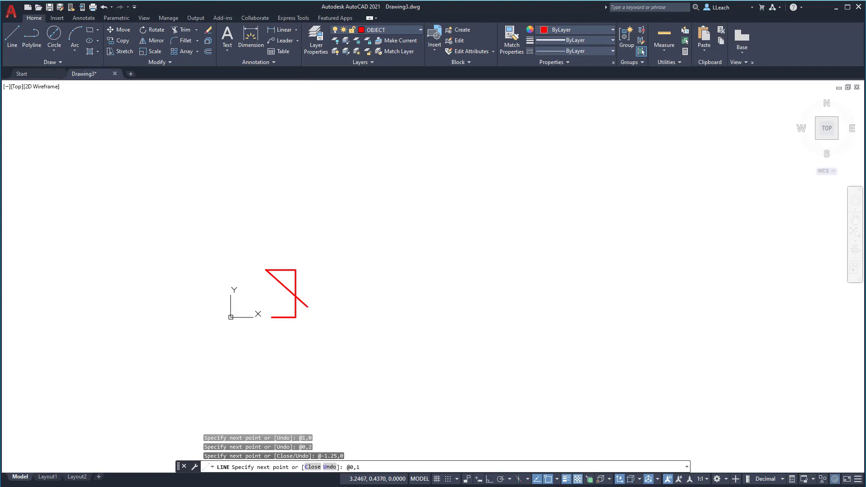
key("Return")
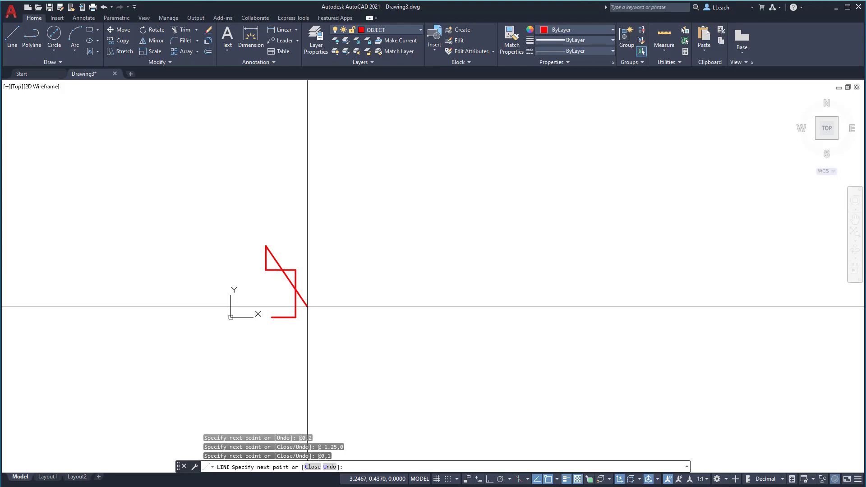
type("@3.5,0")
key("Return")
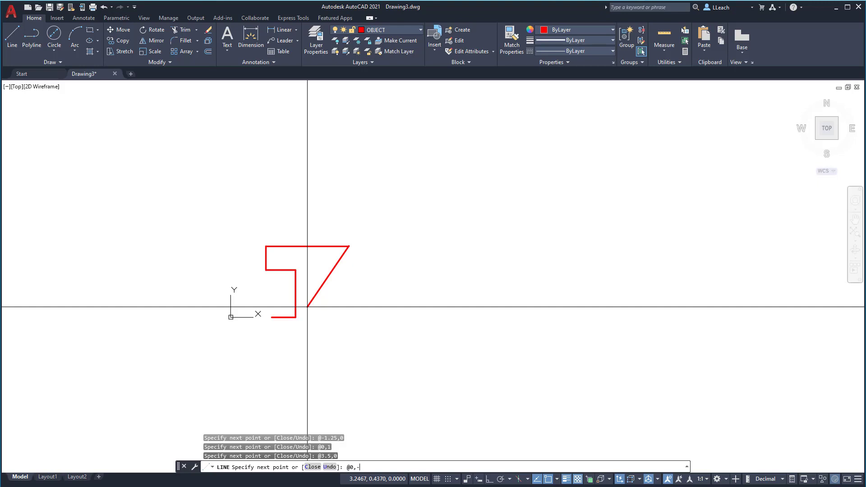
Step: Continue the outline with segments to the relative points @0,-1, @-1.25,0 and @0,-2
key("Return")
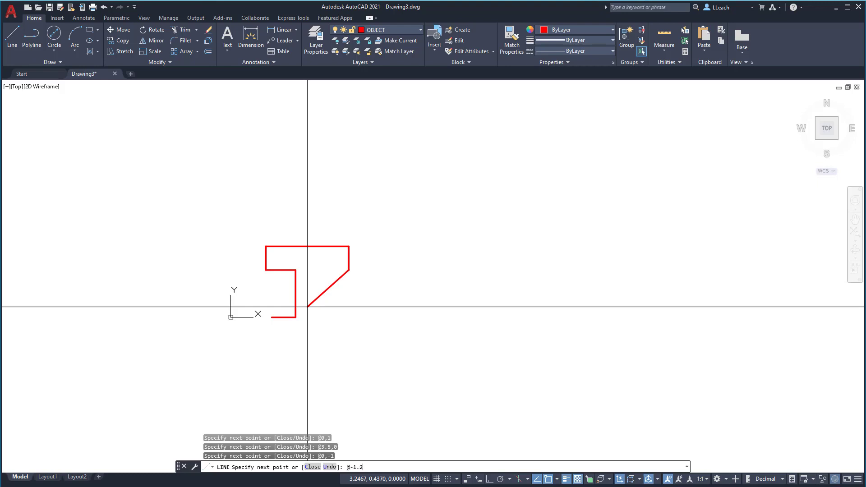
type("@-1.25,0")
key("Return")
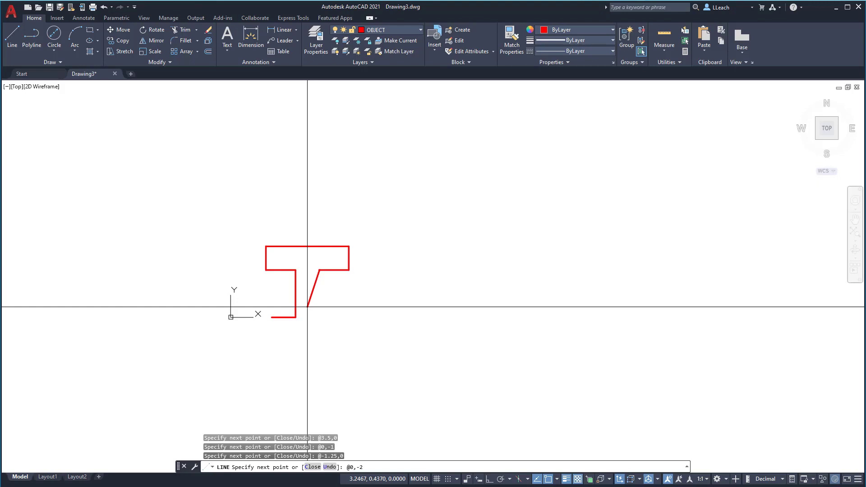
key("Return")
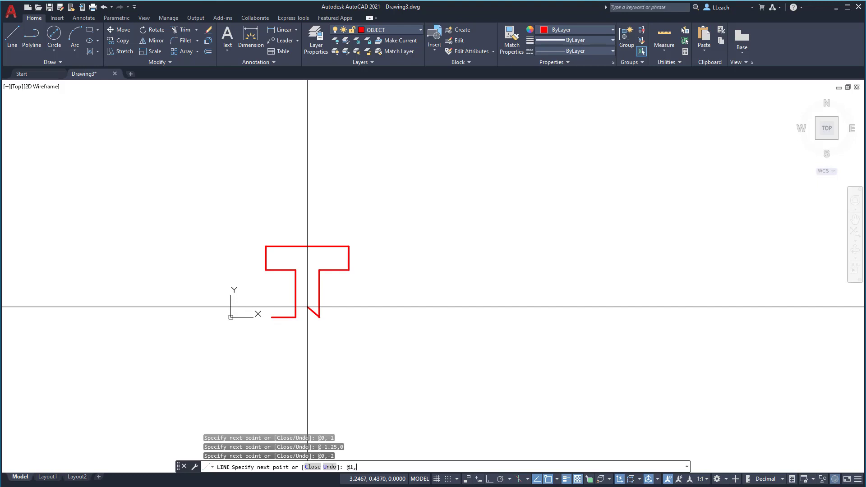
Step: Continue the outline with segments to the relative points @1,0 and @1.75,3
key("Return")
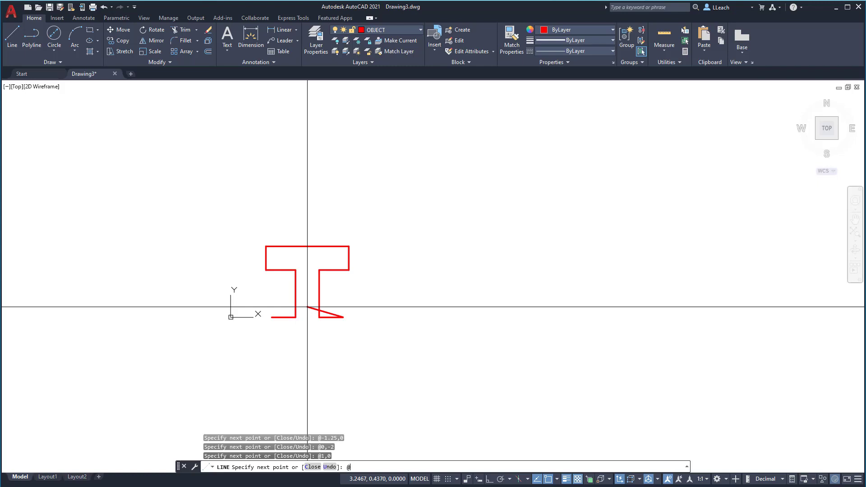
type("75,3")
key("Return")
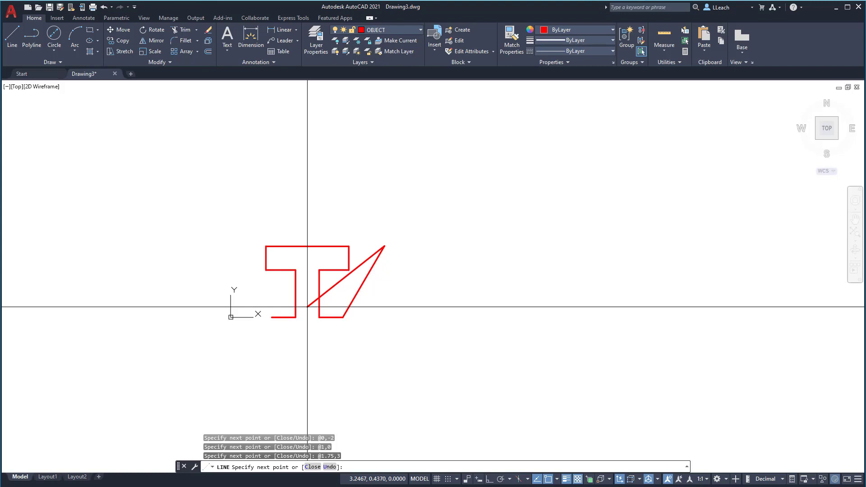
Step: Continue the outline with segments to the relative points @0,1 and @-6.5,0
type("@0,1")
key("Return")
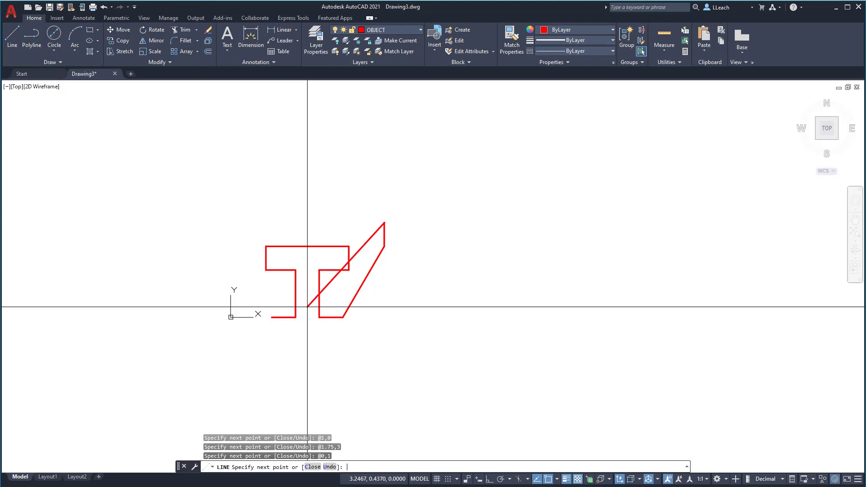
type("@")
type("-6.5,0")
key("Return")
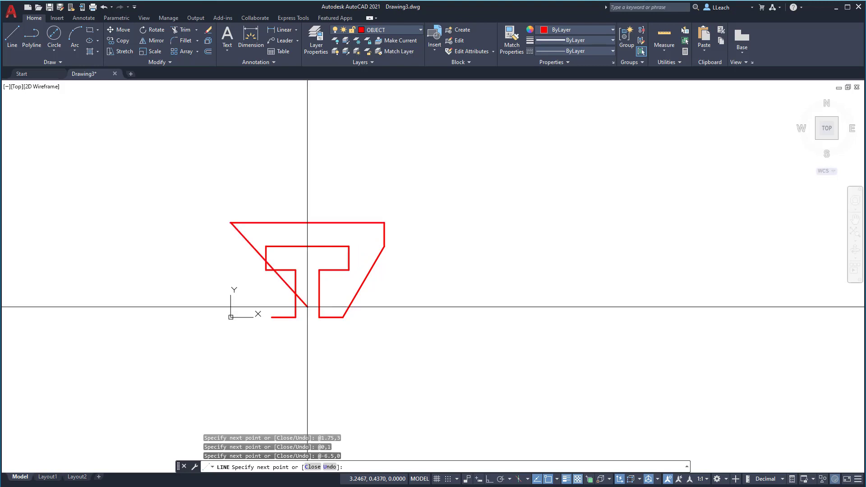
Step: Add a segment to the relative point @0,-1, close the outline at its starting endpoint, and end the line
type("@0,-1")
key("Return")
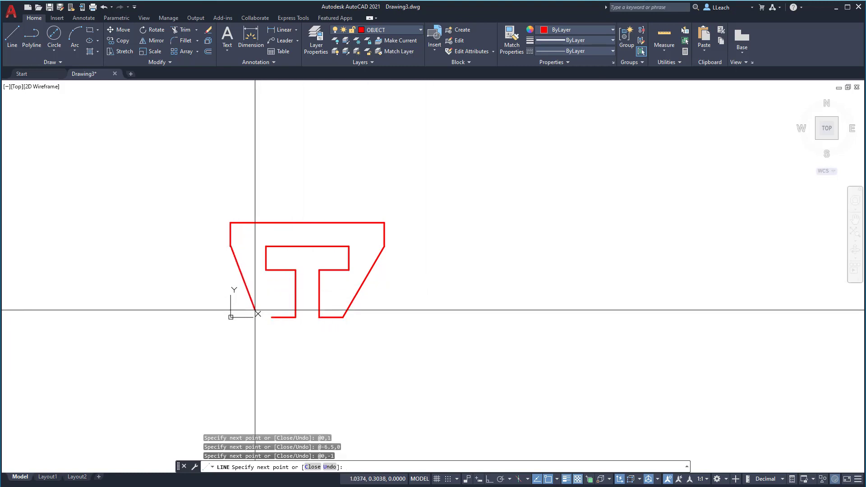
scroll(257, 313, "up", 4)
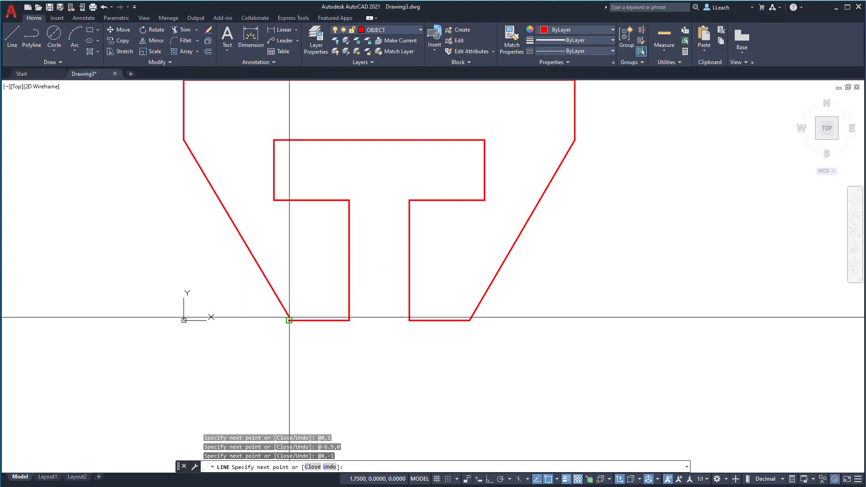
left_click(289, 320)
key("Escape")
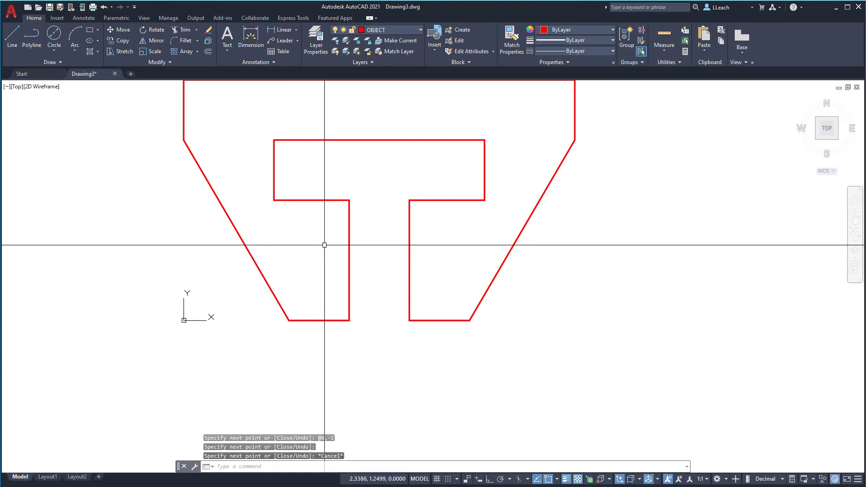
scroll(356, 226, "up", 4)
scroll(355, 226, "down", 4)
mouse_move(369, 223)
middle_mouse_down()
mouse_move(370, 258)
mouse_move(384, 265)
middle_mouse_up()
scroll(373, 253, "down", 4)
scroll(373, 253, "up", 4)
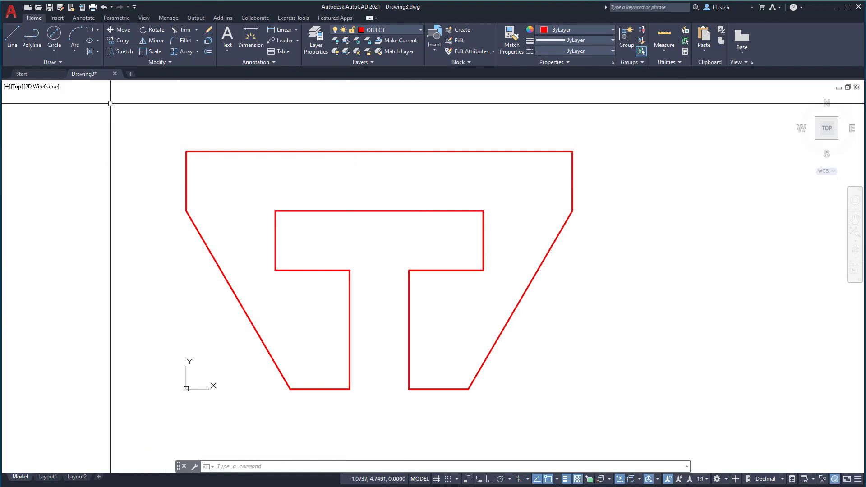
Step: Save the drawing in the Documents folder under the file name T_CLIP
left_click(17, 16)
left_click(25, 97)
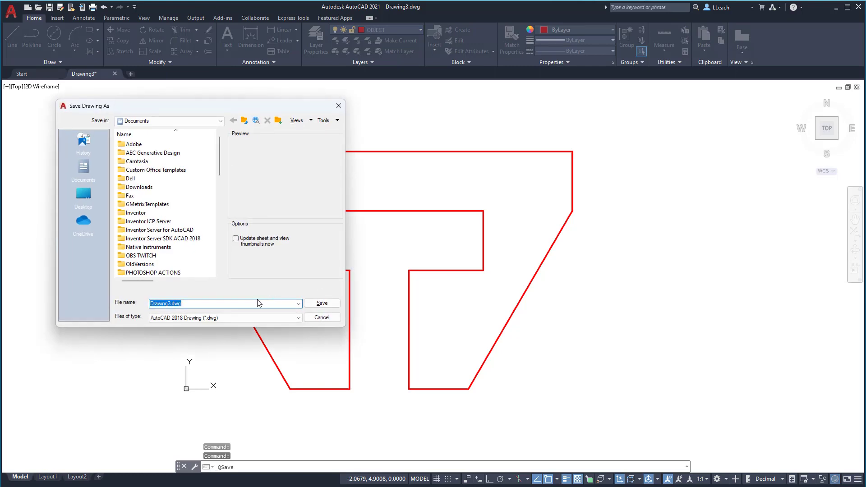
type("T")
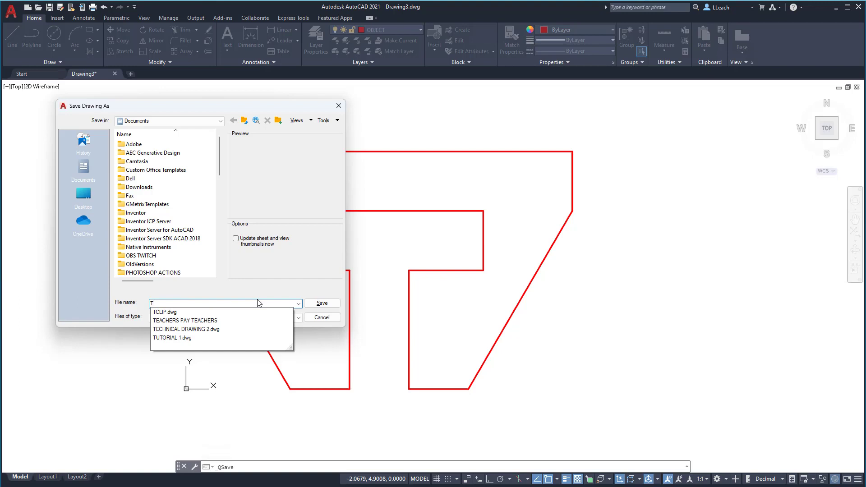
type("_")
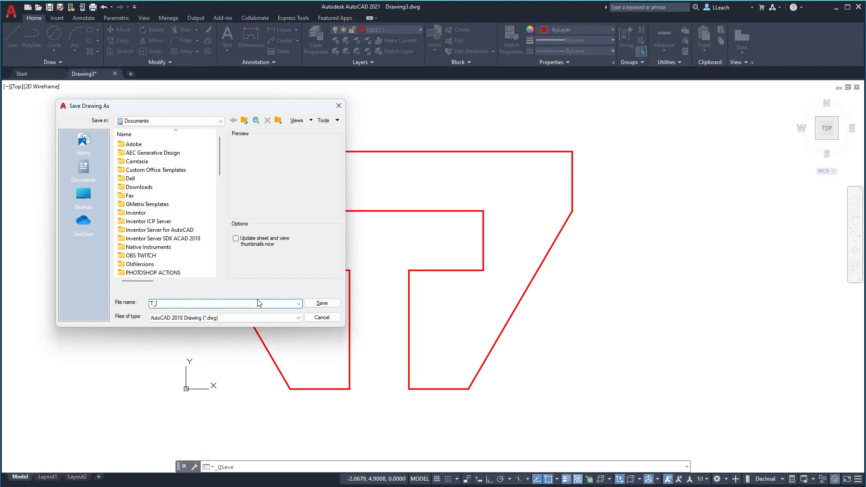
type("CLIP")
left_click(322, 304)
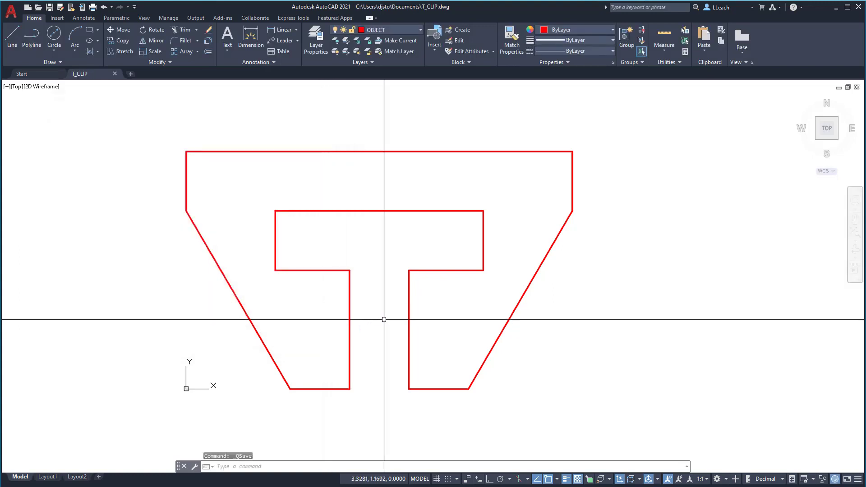